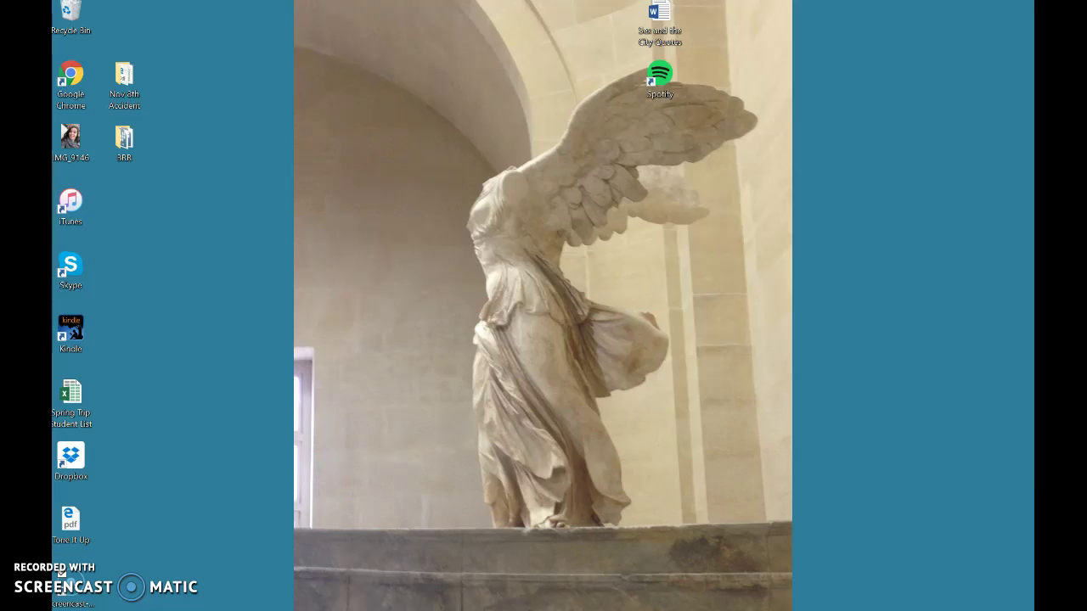
# - Open the Start menu and scroll the tiles to find SmallStata 14
pyautogui.press('super')
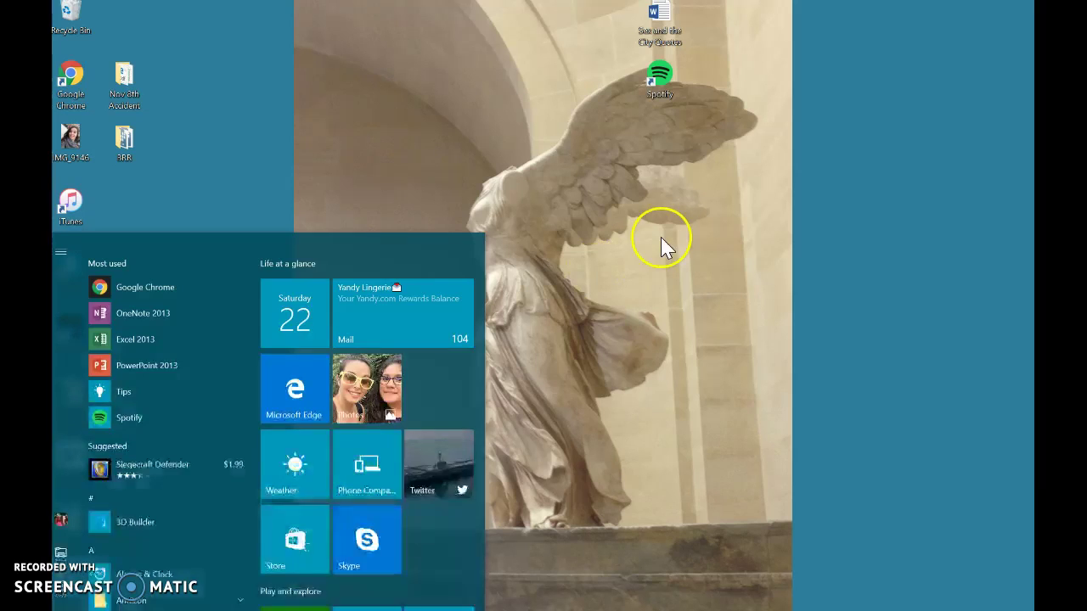
pyautogui.scroll(-2, 398, 417)
pyautogui.scroll(-3, 436, 432)
pyautogui.scroll(-2, 437, 432)
pyautogui.scroll(3, 353, 339)
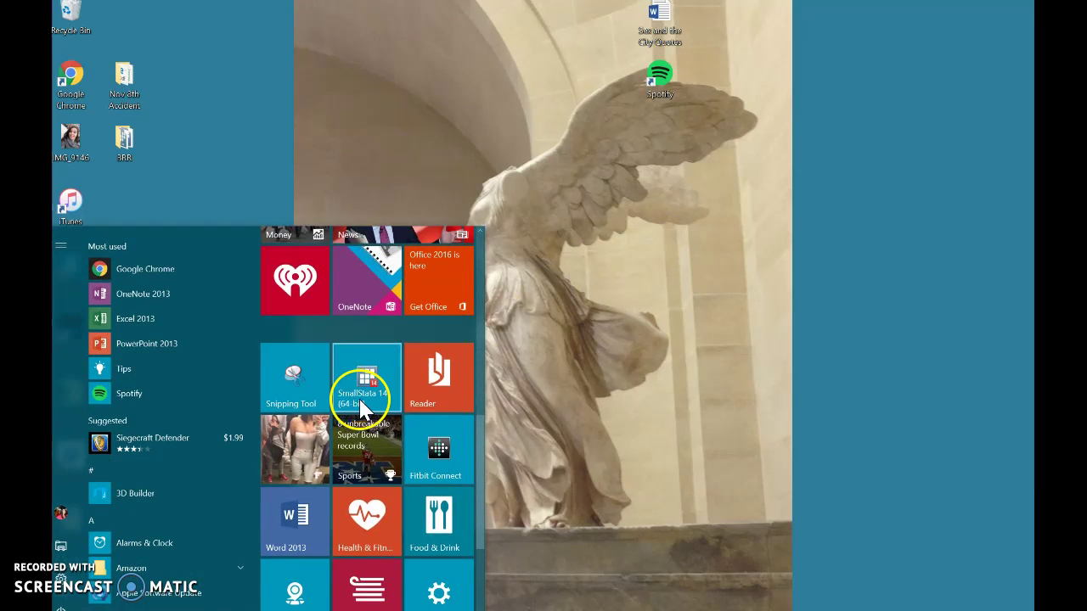
# - Launch Small Stata 14 and load the recent dataset gss2006_chapter6_small
pyautogui.click(359, 405)
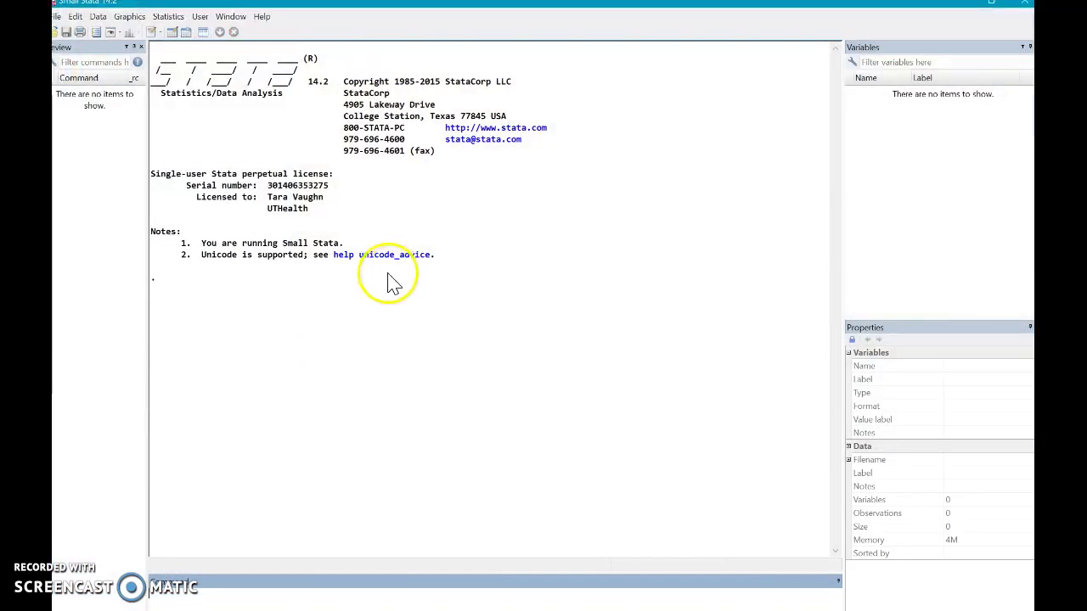
pyautogui.click(56, 16)
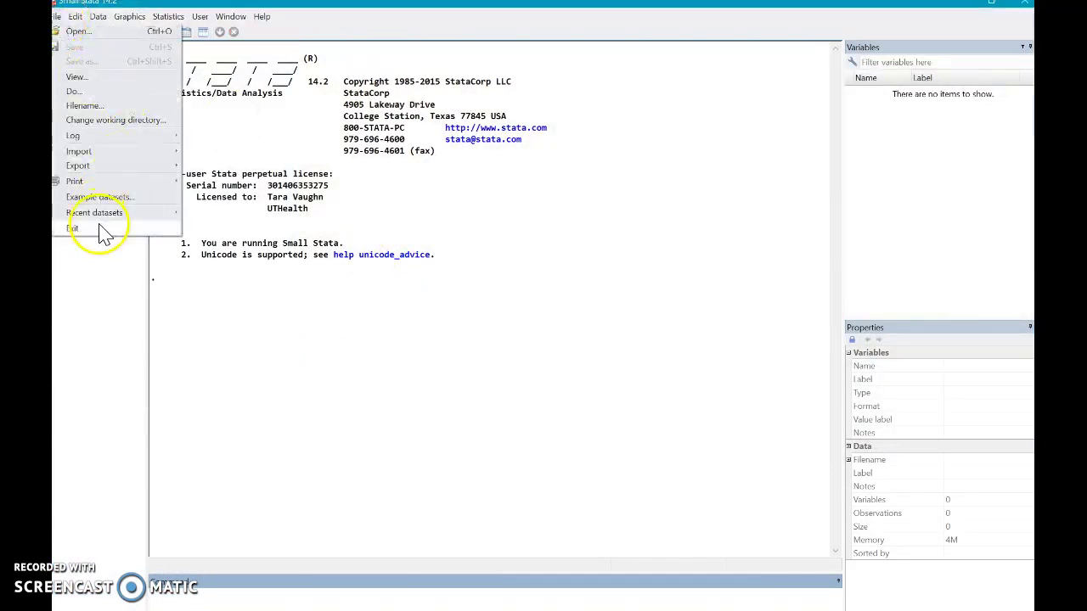
pyautogui.moveTo(94, 212)
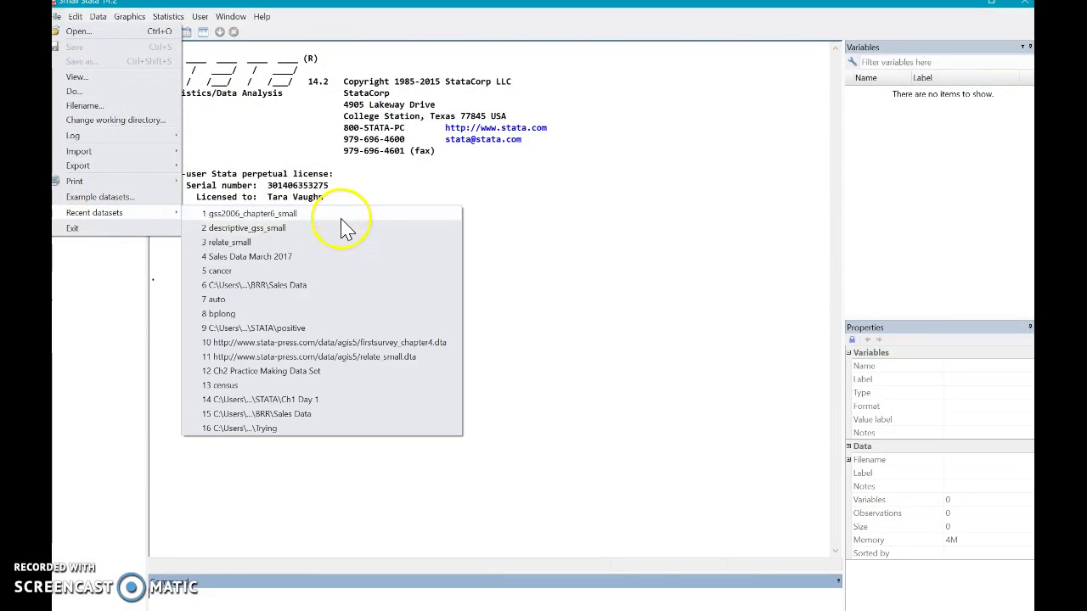
pyautogui.click(339, 217)
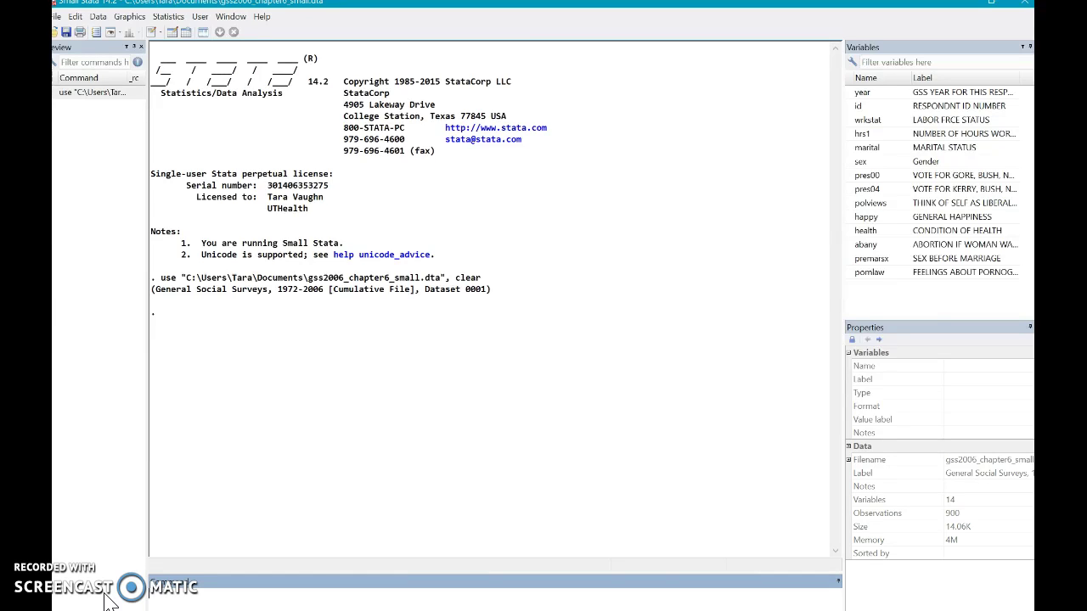
# - Run tab sex abany to cross-tabulate gender by abortion attitude (404 respondents)
pyautogui.write('tab')
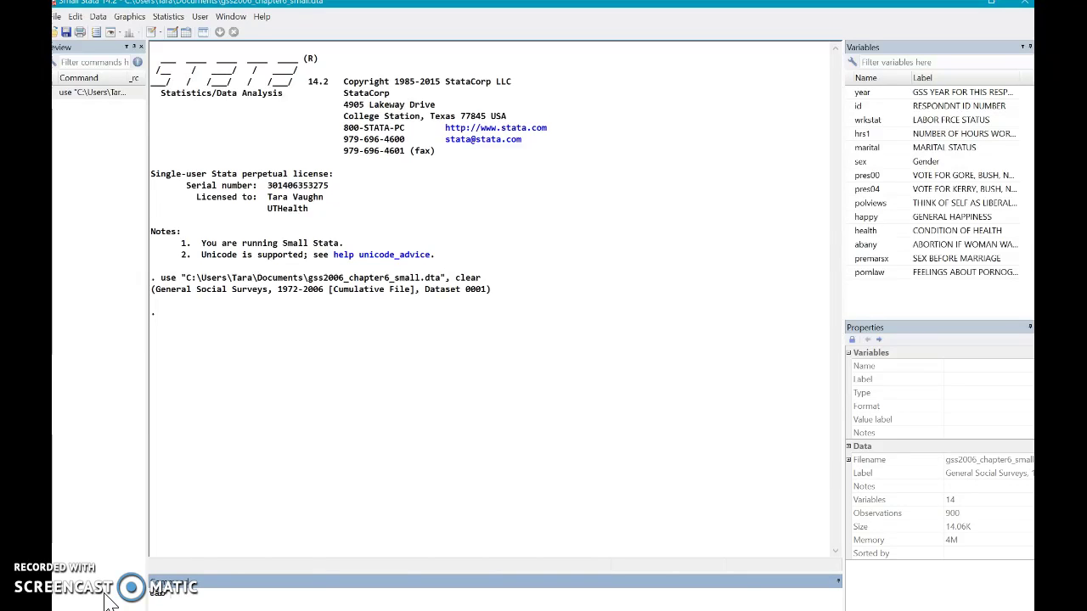
pyautogui.write(' sex a')
pyautogui.write('bany')
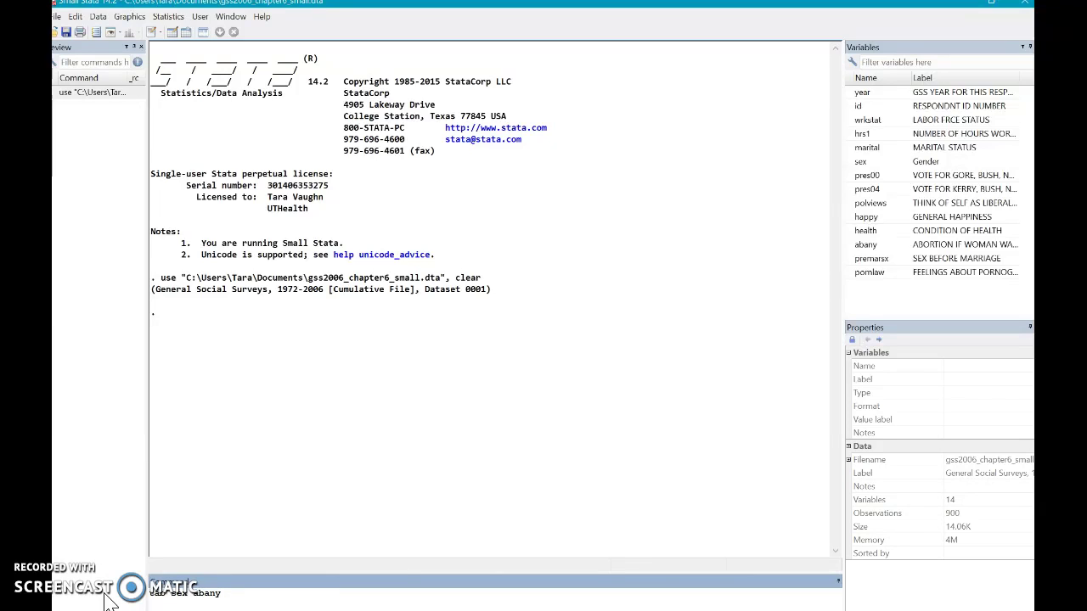
pyautogui.press('Return')
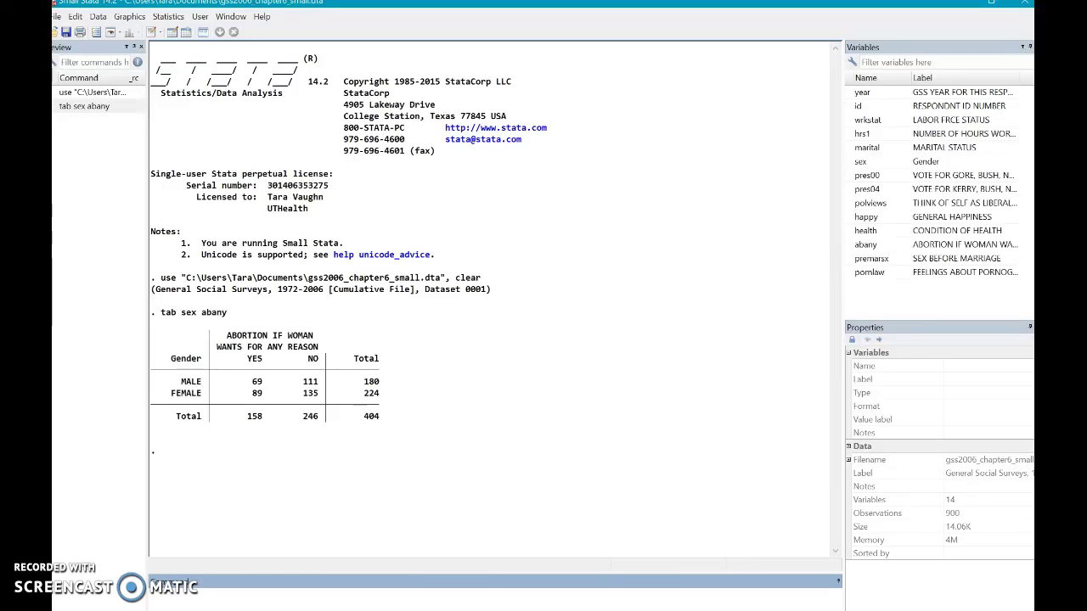
# - Run tab sex abany, row to show row percentages (38.33% males, 39.73% females yes)
pyautogui.write('tab')
pyautogui.write(' sex abany, ')
pyautogui.write('row')
pyautogui.press('Return')
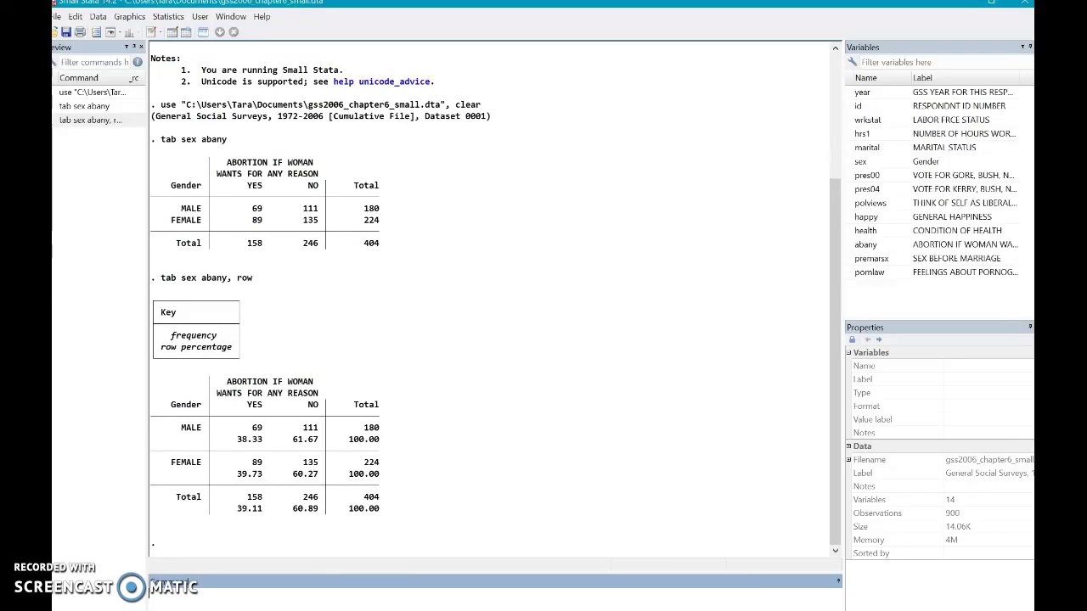
# - Run tab sex abany, chi2 to get Pearson chi2 0.0820 with Pr 0.775
pyautogui.write('tab se')
pyautogui.write('x abany')
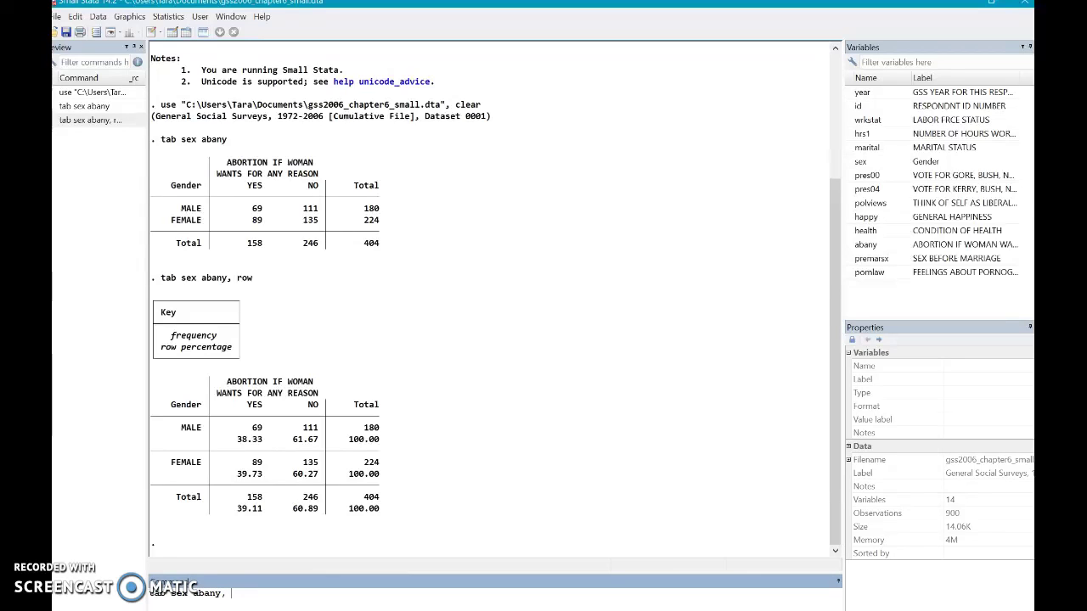
pyautogui.write(', chi2')
pyautogui.press('Return')
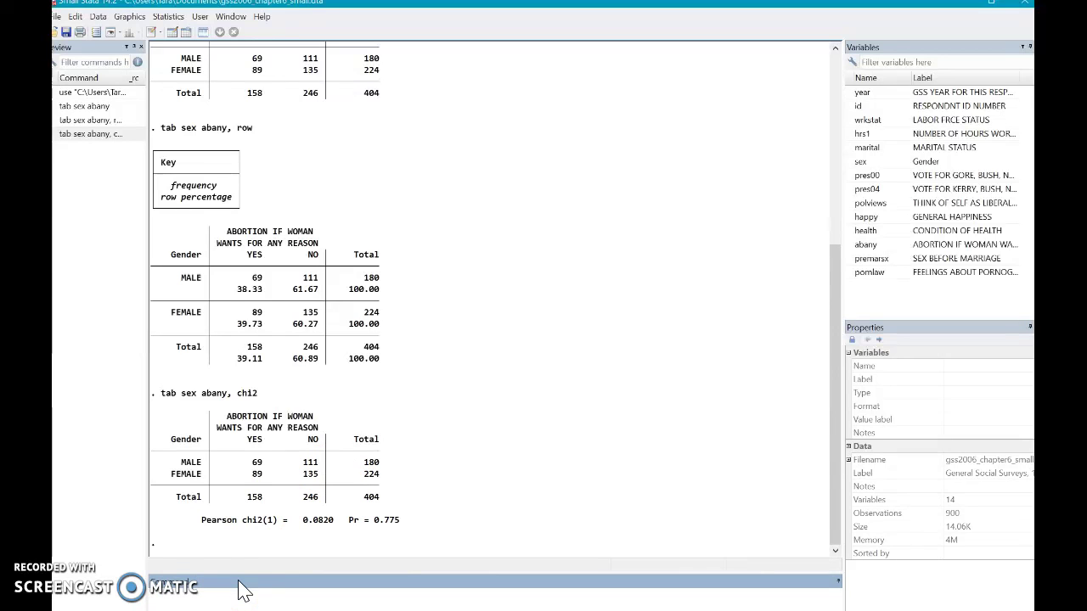
pyautogui.click(218, 437)
# - Show the full chi-square critical values table with chitable, then search for chitable
pyautogui.click(289, 510)
pyautogui.write('chi')
pyautogui.write('table')
pyautogui.press('Return')
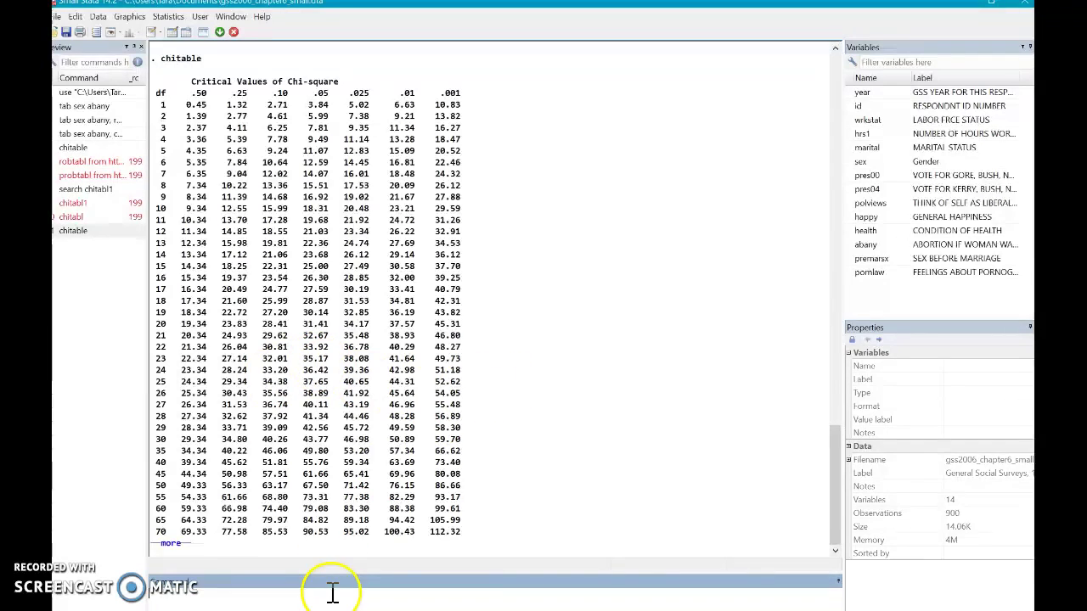
pyautogui.press('space')
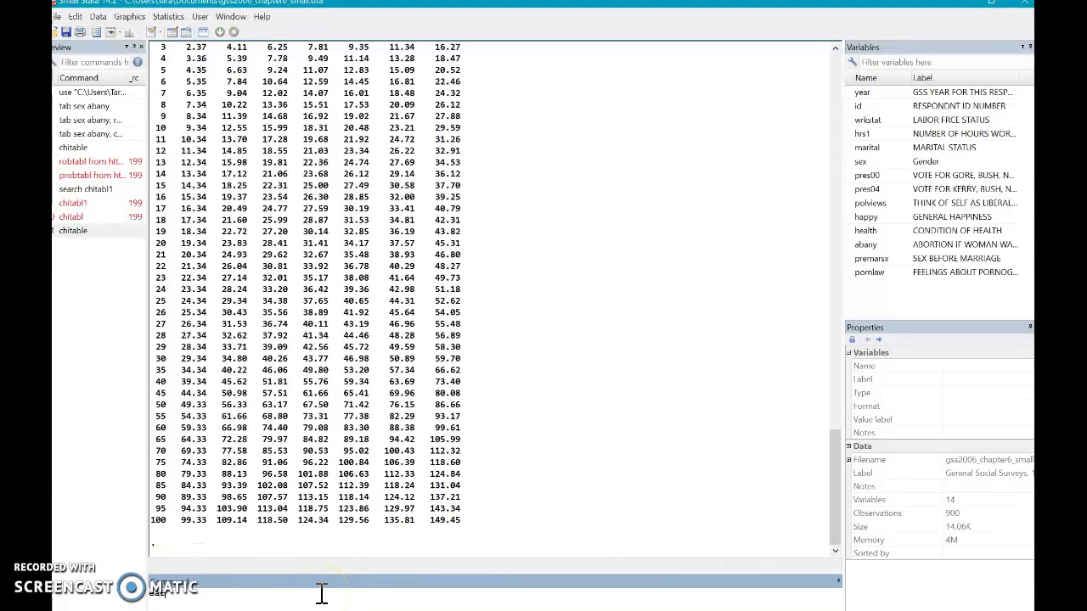
pyautogui.write('sear')
pyautogui.write('ch chitab')
pyautogui.write('le1')
pyautogui.press('Return')
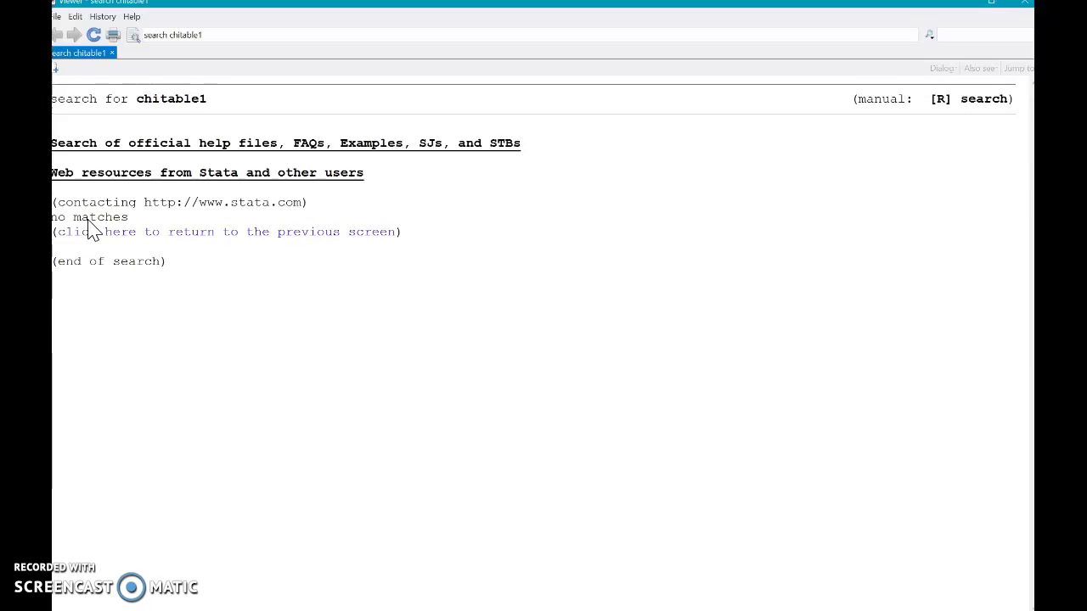
pyautogui.click(136, 238)
pyautogui.click(1023, 2)
pyautogui.click(316, 602)
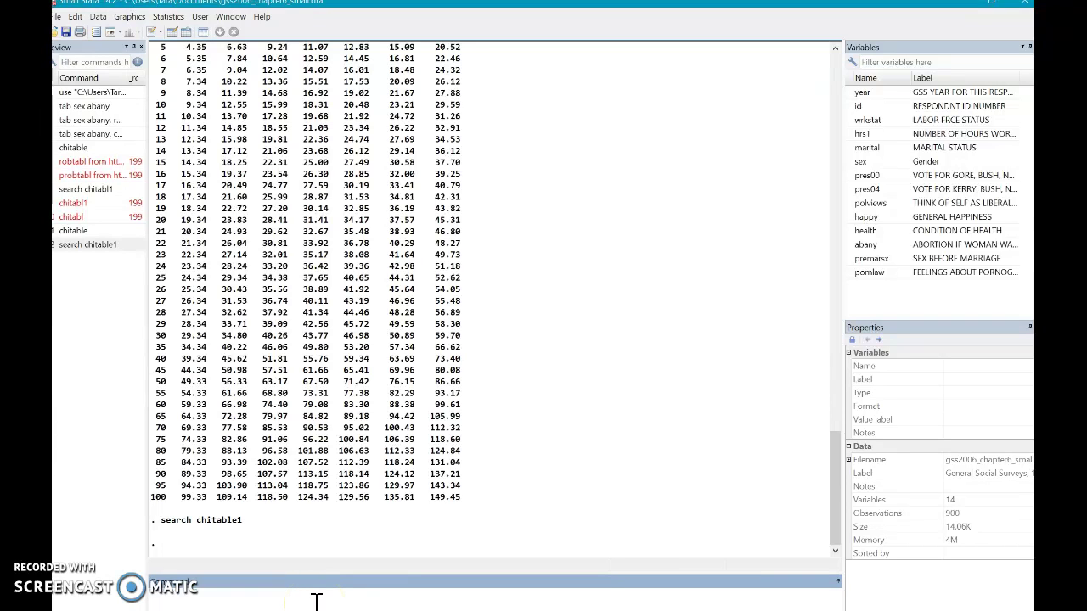
# - Display the complete F critical values table with ftable
pyautogui.write('ftable')
pyautogui.press('Return')
pyautogui.press('space')
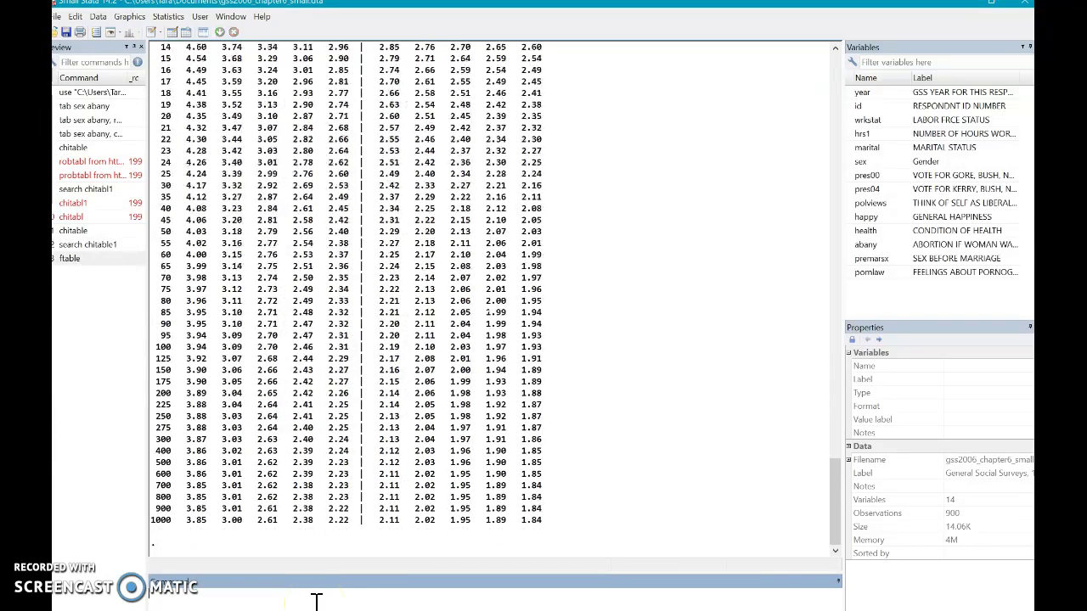
# - Display the complete Student's t critical values table, 1 to 200 degrees of freedom
pyautogui.write('di')
pyautogui.write('able')
pyautogui.press('Return')
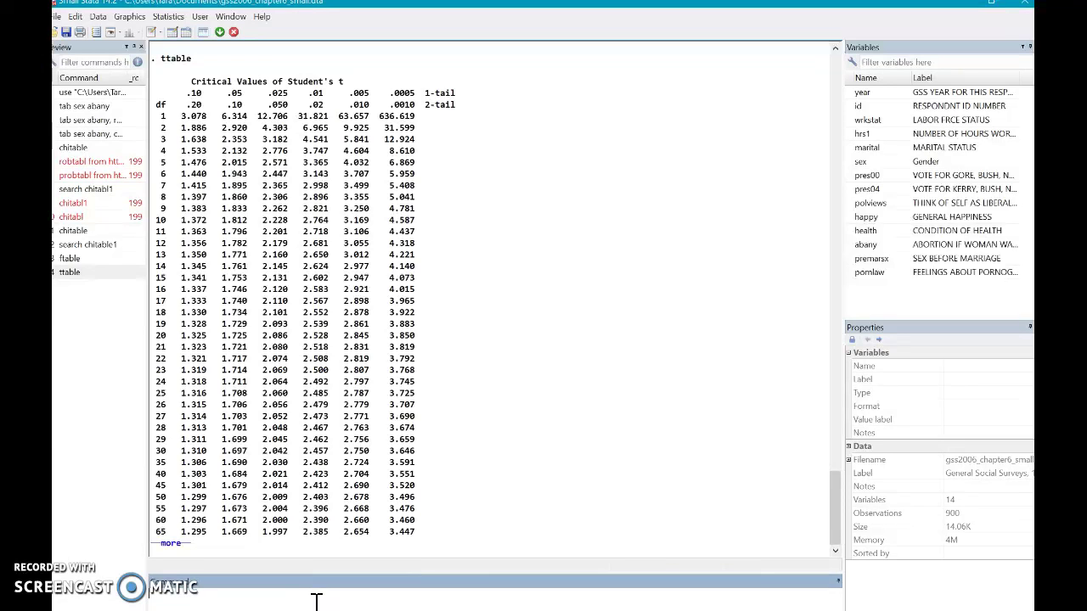
pyautogui.click(177, 600)
pyautogui.press('Return')
pyautogui.write('b s')
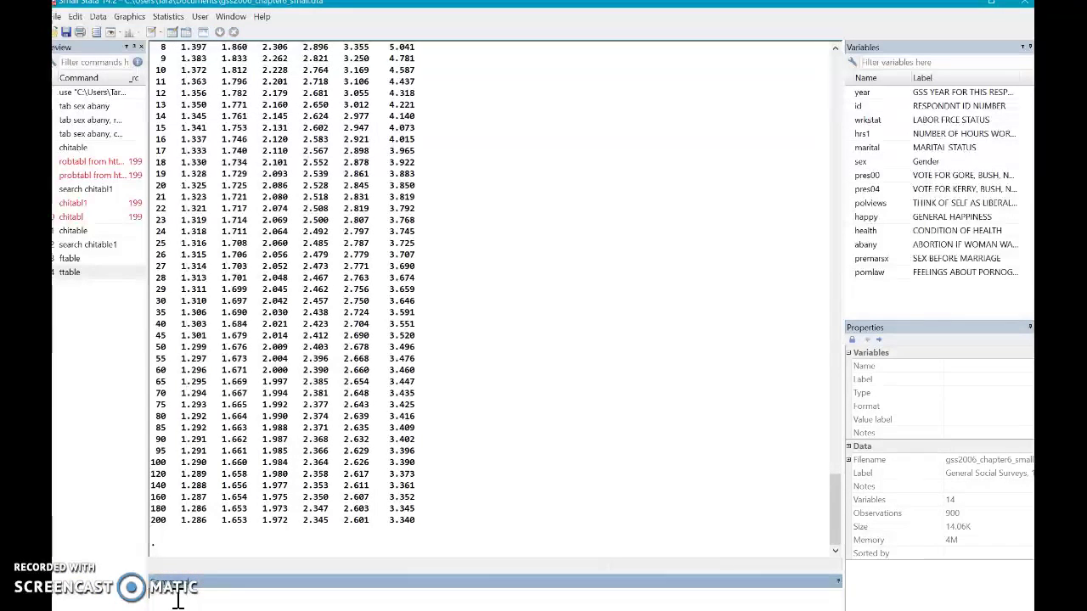
pyautogui.write('ex ab')
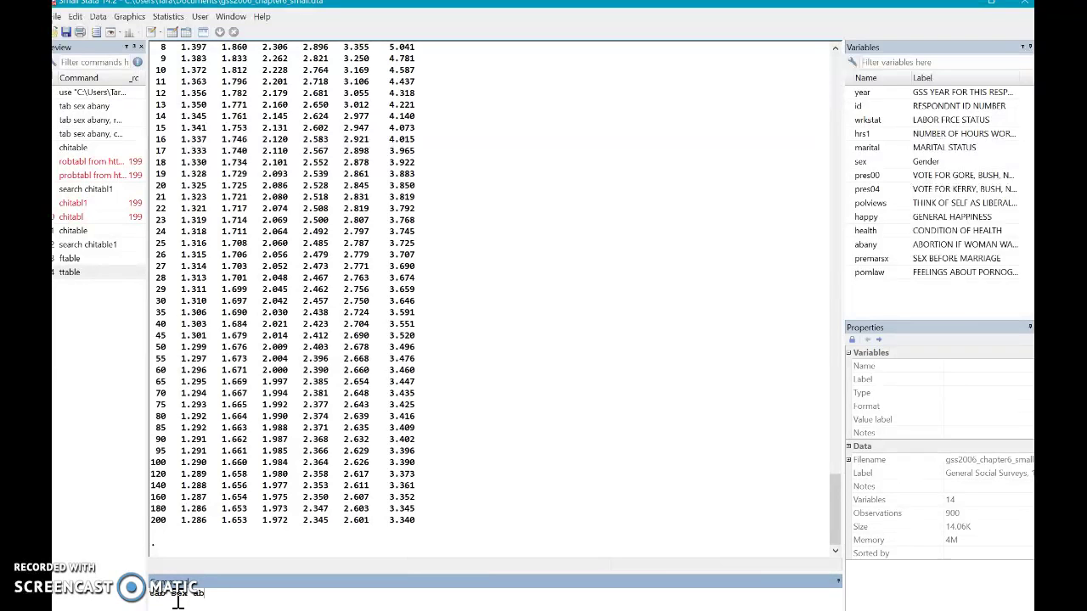
pyautogui.write('any')
# - Rerun tab sex abany, then try adding chi2 column gamma row taub v, which errors
pyautogui.press('Return')
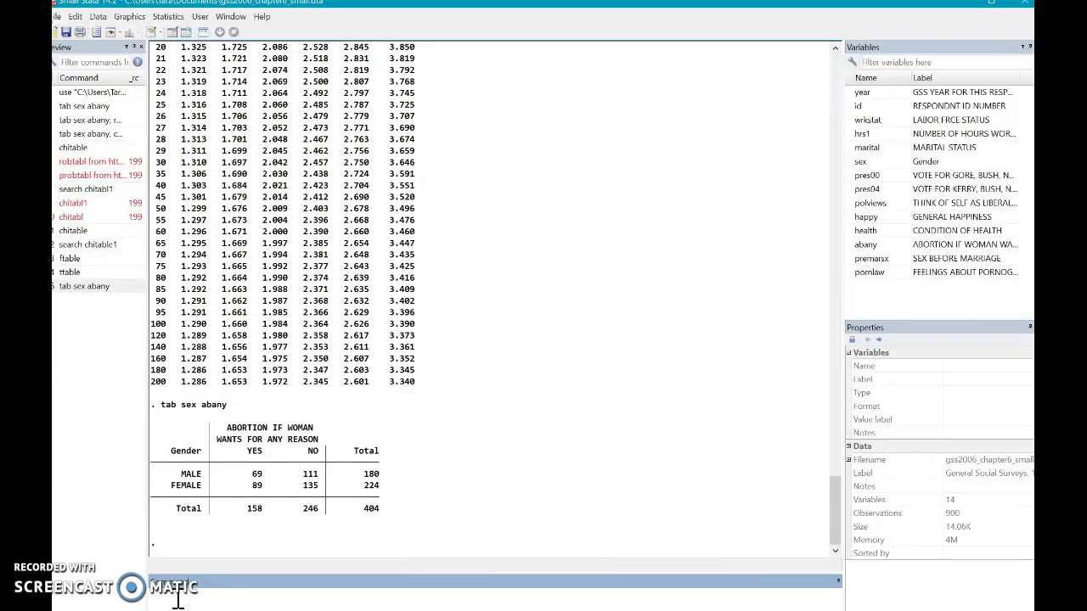
pyautogui.write('tab sex ')
pyautogui.write('abany, ')
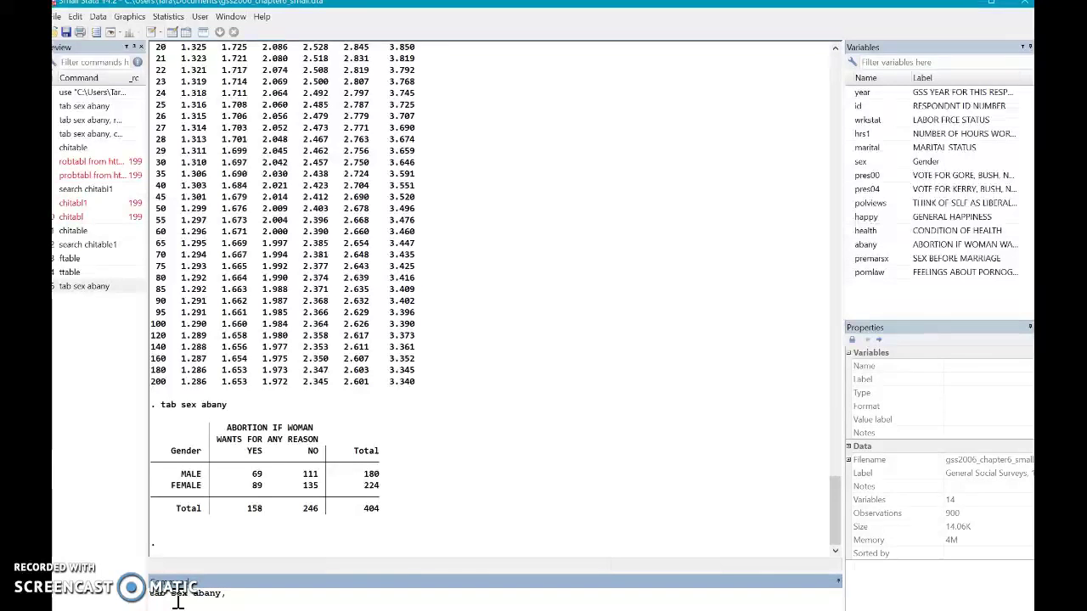
pyautogui.write('chi2')
pyautogui.click(170, 599)
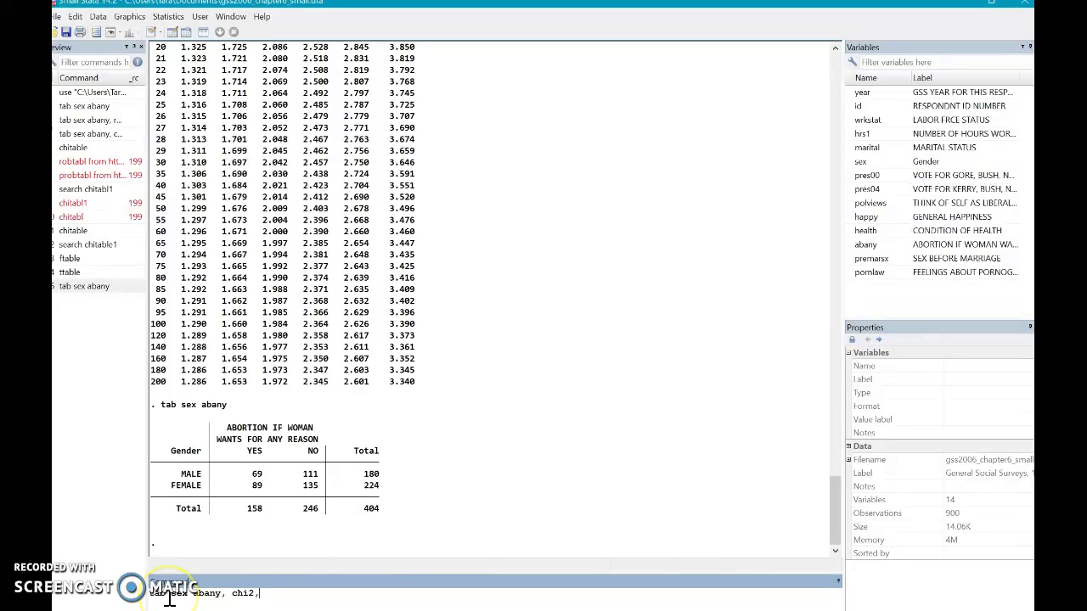
pyautogui.write('col')
pyautogui.write('umn')
pyautogui.write('ga')
pyautogui.press('BackSpace')
pyautogui.write('gama')
pyautogui.press('BackSpace')
pyautogui.write('ma ')
pyautogui.write('row')
pyautogui.write(' tau')
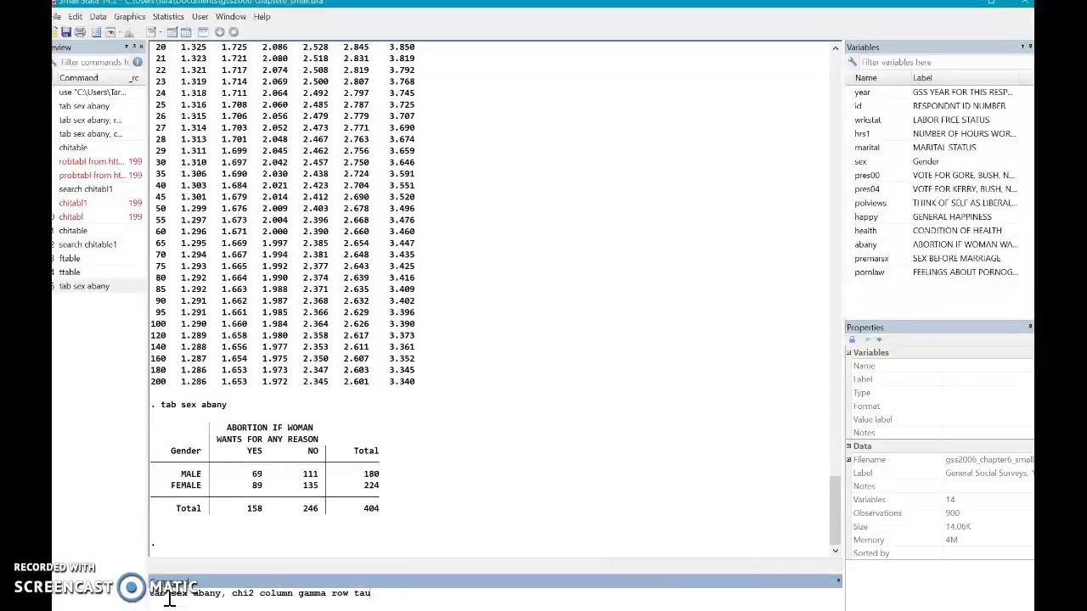
pyautogui.write('b v')
pyautogui.press('Return')
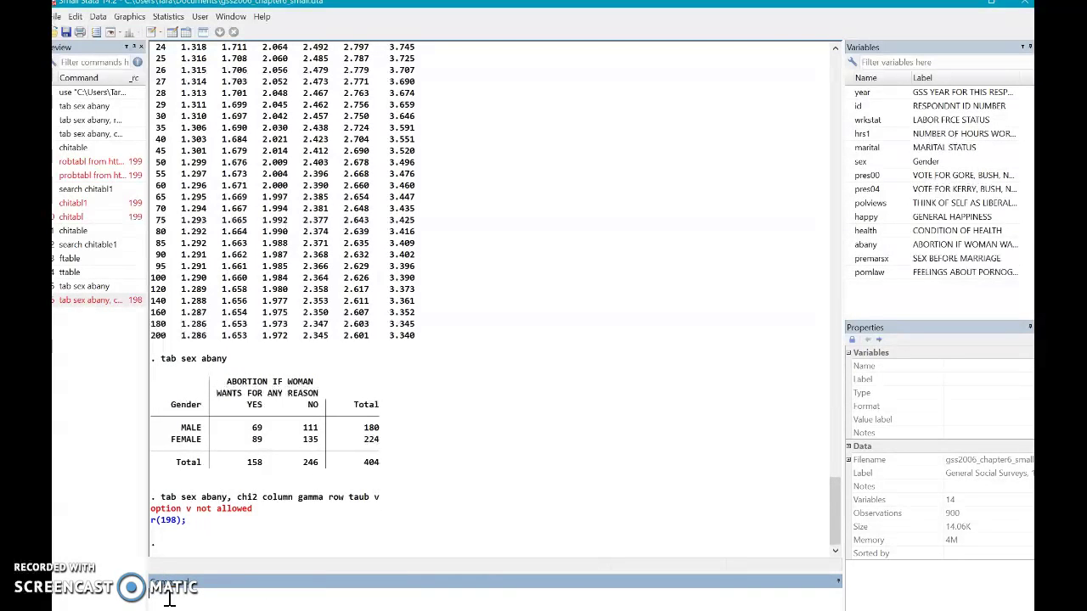
pyautogui.write('tab sex a')
pyautogui.write('bany, chi2')
pyautogui.write(' column')
pyautogui.write(' gamma row')
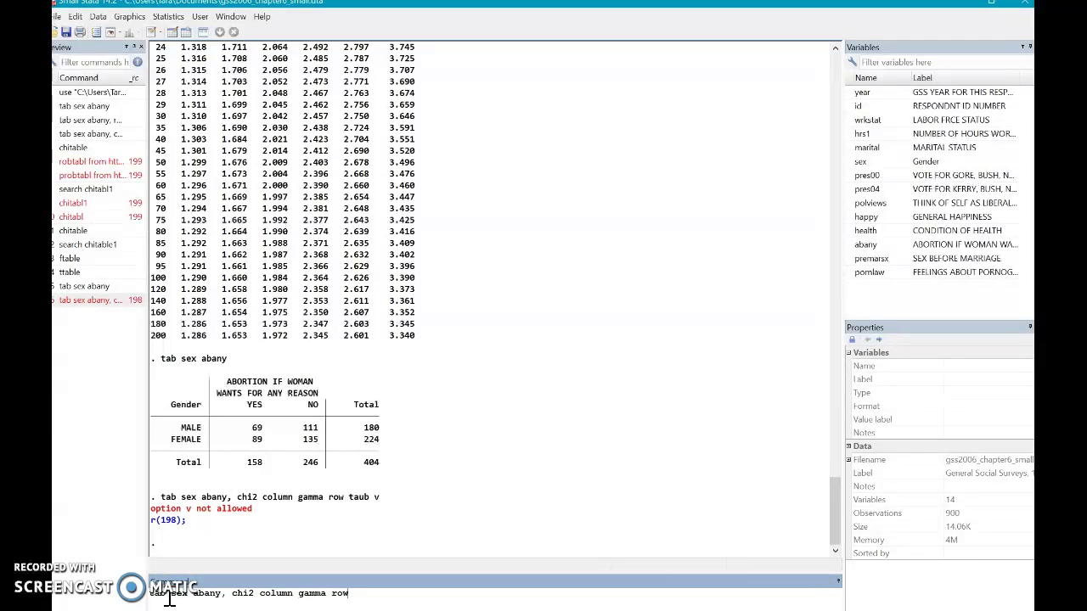
pyautogui.write('taub')
# - Rerun with uppercase V: chi2 0.0820, Cramér's V −0.0142, gamma −0.0294, tau-b −0.0142
pyautogui.press('BackSpace')
pyautogui.press('BackSpace')
pyautogui.write('ub V')
pyautogui.press('Return')
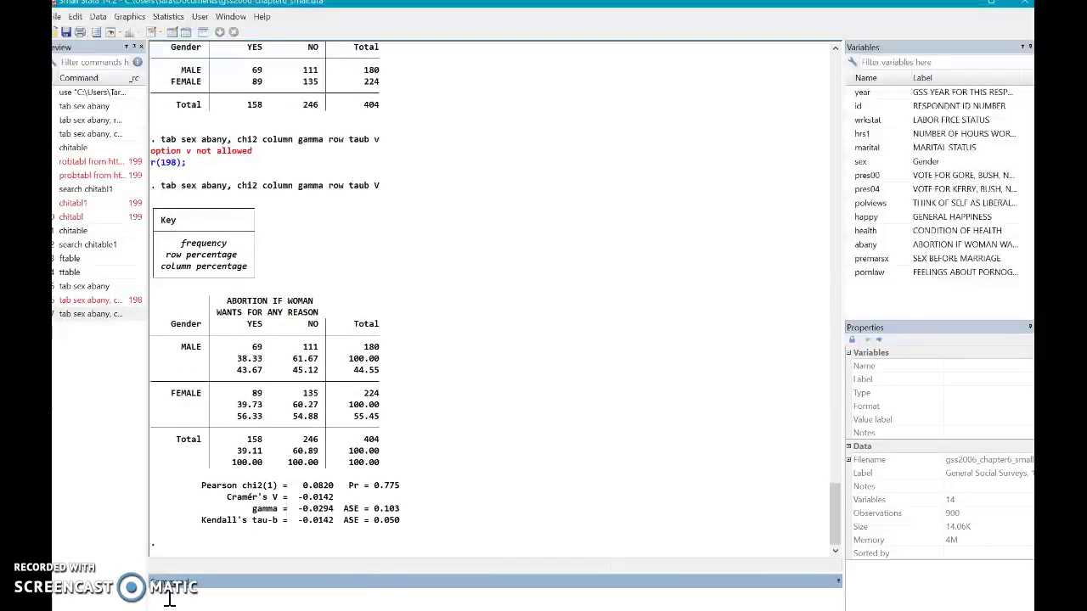